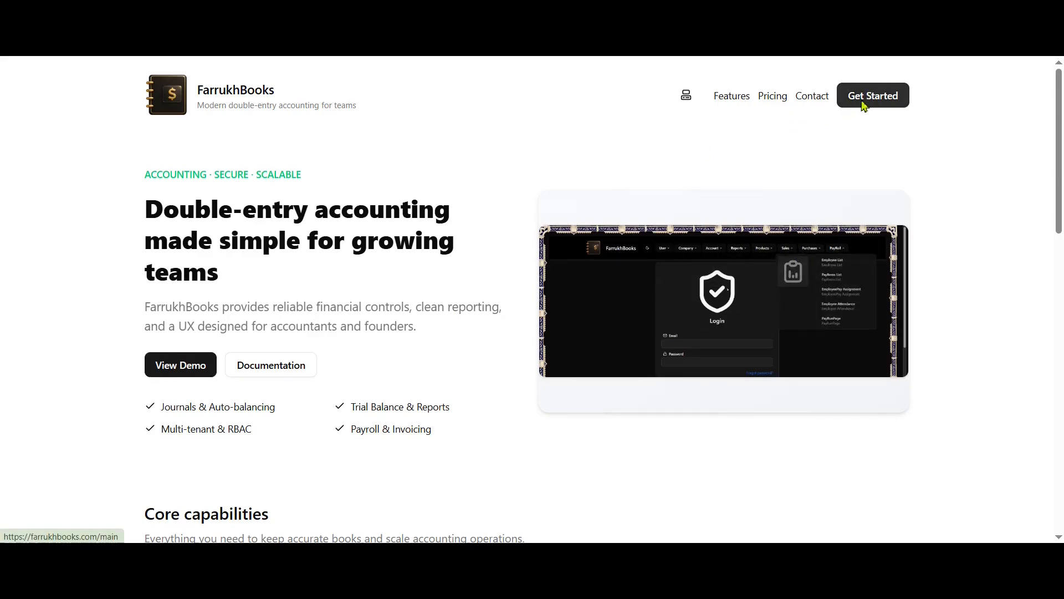
Get started with FarrukhBooks and sign in with the existing Google account.
{"action": "left_click", "coordinate": [869, 96]}
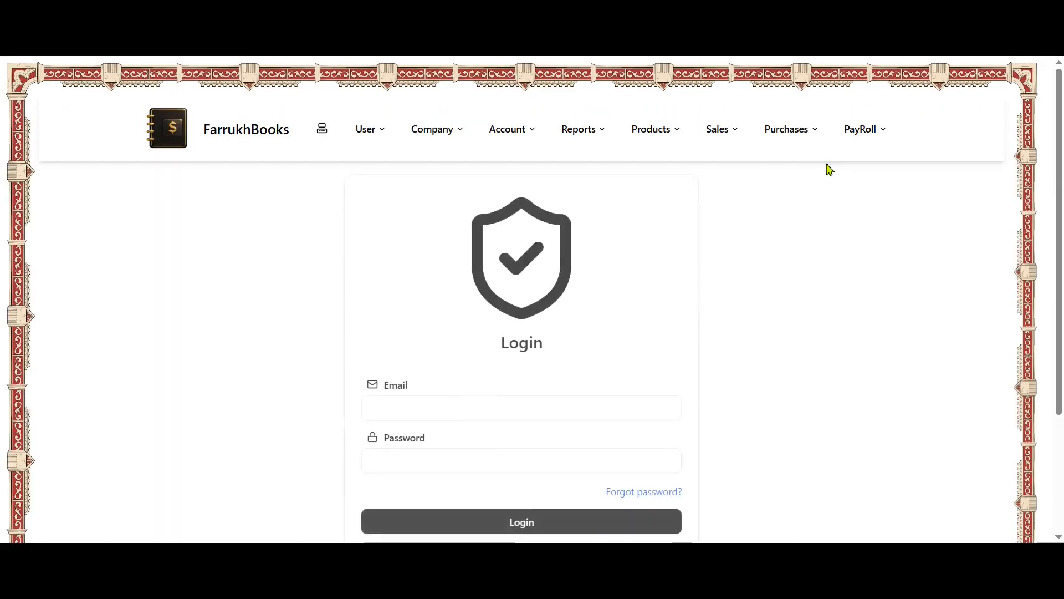
{"action": "scroll", "coordinate": [670, 278], "scroll_direction": "down", "scroll_amount": 1}
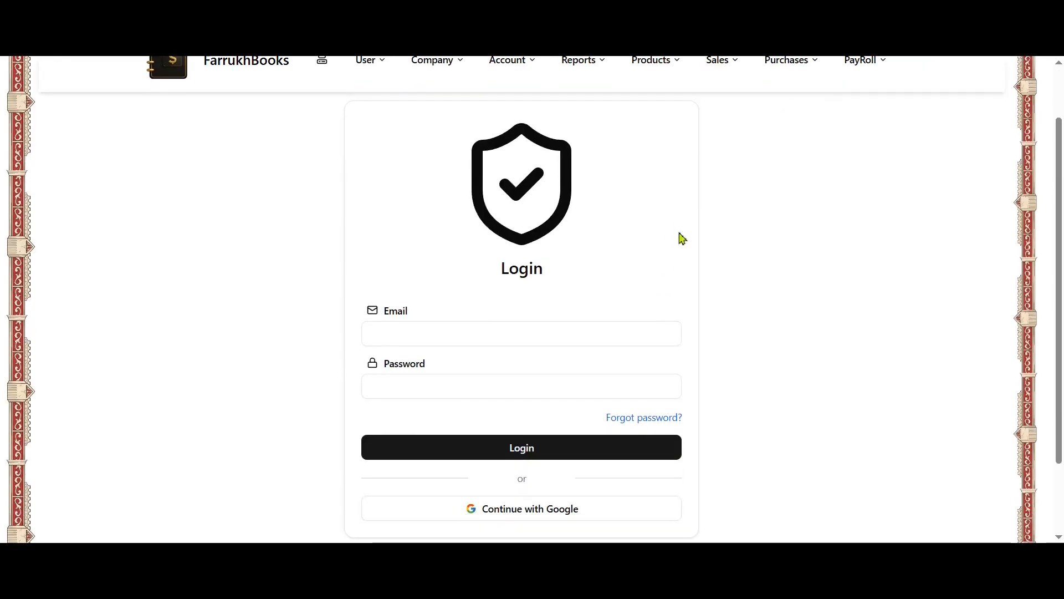
{"action": "scroll", "coordinate": [677, 241], "scroll_direction": "down", "scroll_amount": 2}
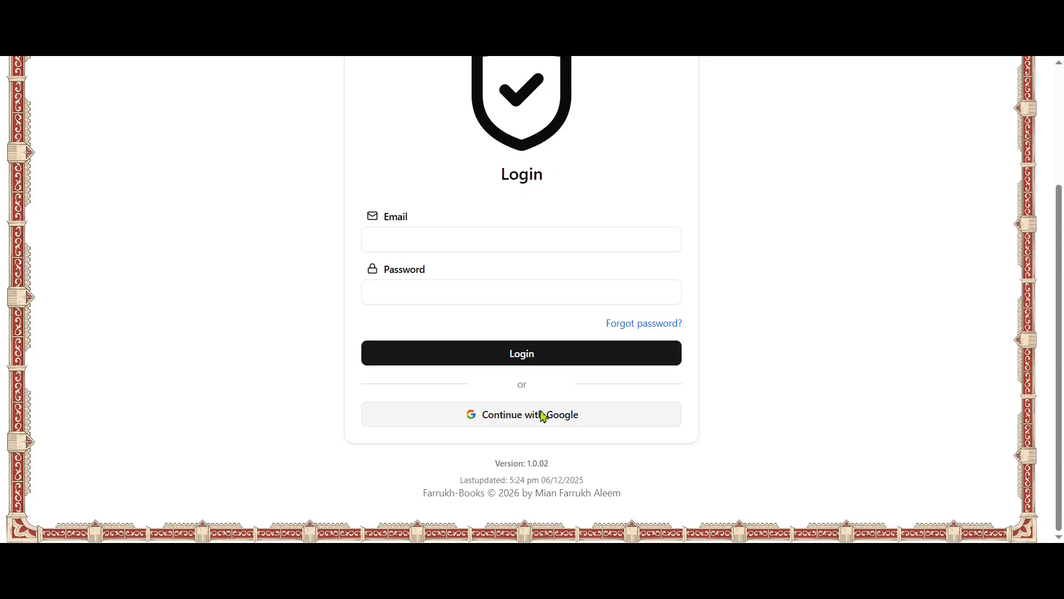
{"action": "left_click", "coordinate": [543, 417]}
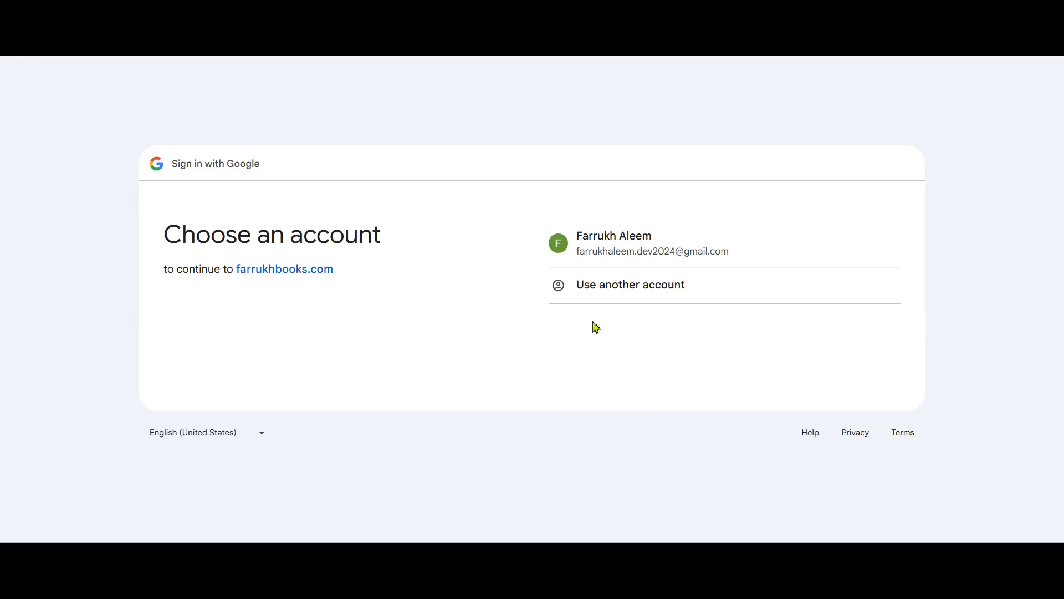
{"action": "left_click", "coordinate": [620, 253]}
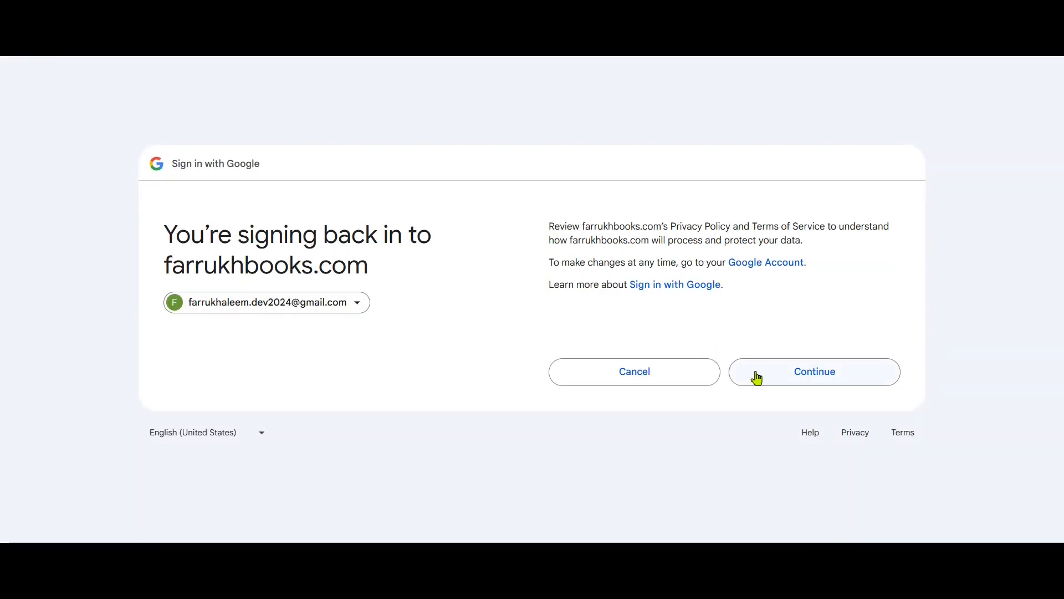
{"action": "left_click", "coordinate": [757, 377]}
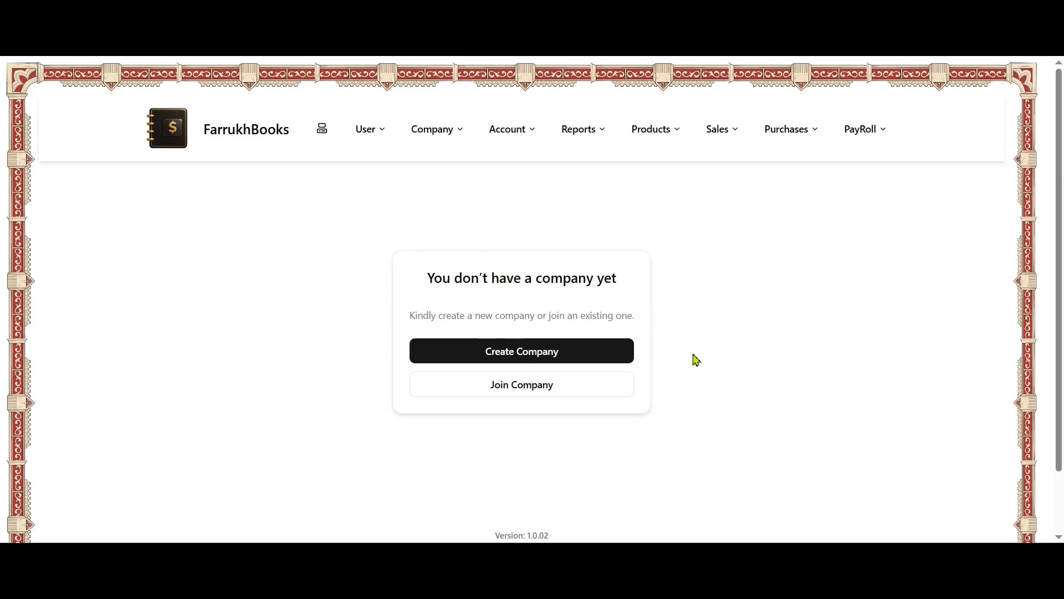
Begin creating a new company and name it Company1.
{"action": "left_click", "coordinate": [591, 352]}
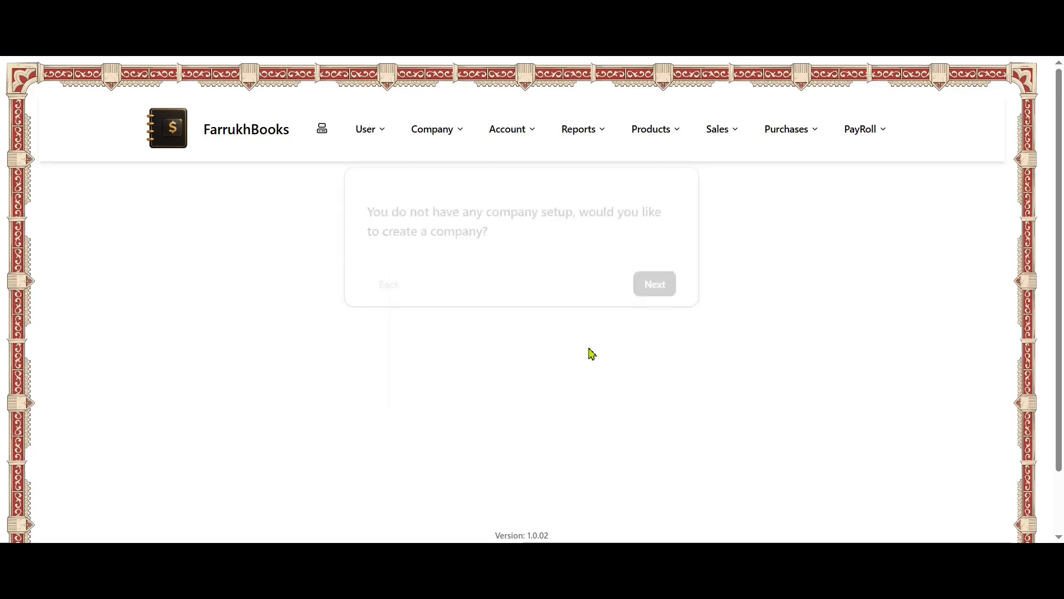
{"action": "left_click", "coordinate": [673, 273]}
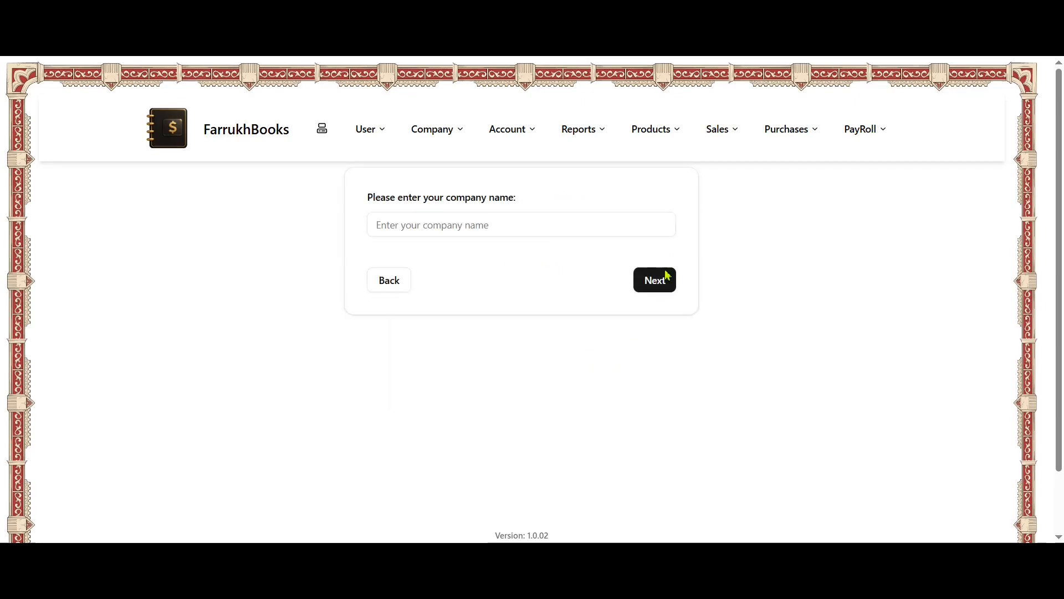
{"action": "left_click", "coordinate": [543, 228]}
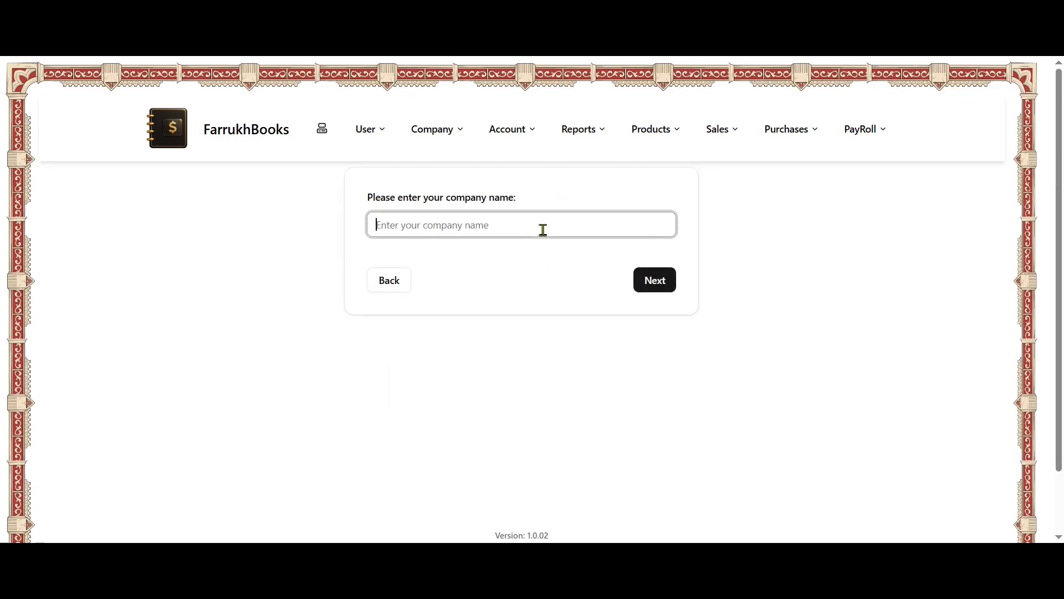
{"action": "type", "text": "Com"}
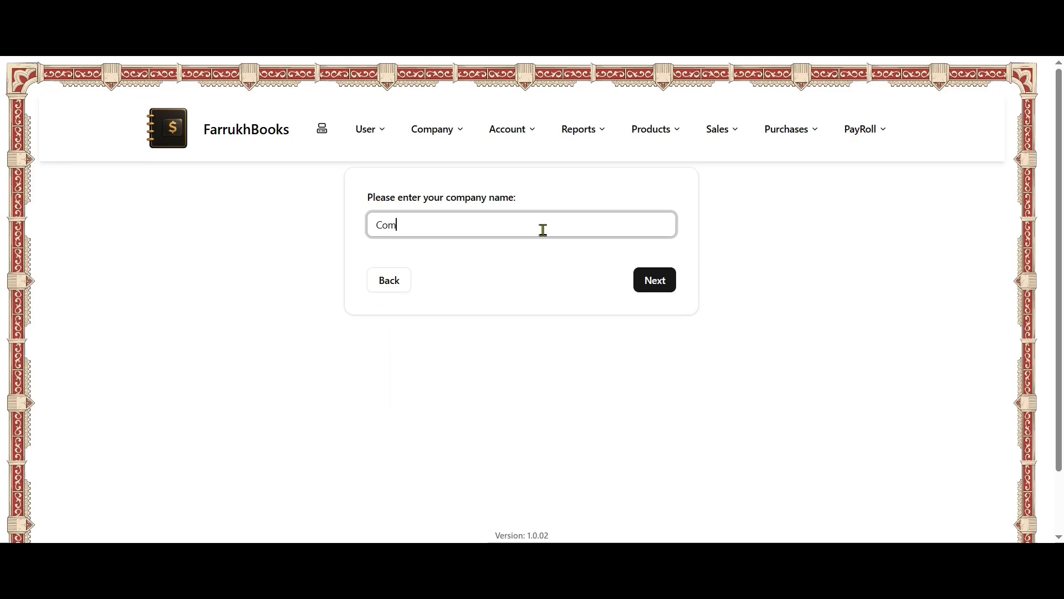
{"action": "type", "text": "pany1"}
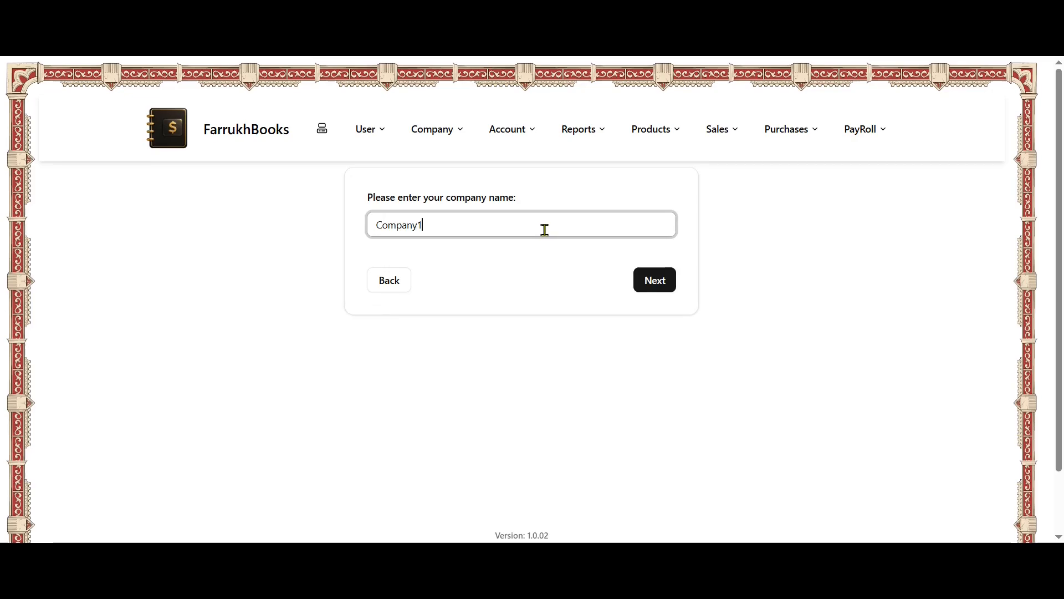
{"action": "left_click", "coordinate": [655, 287]}
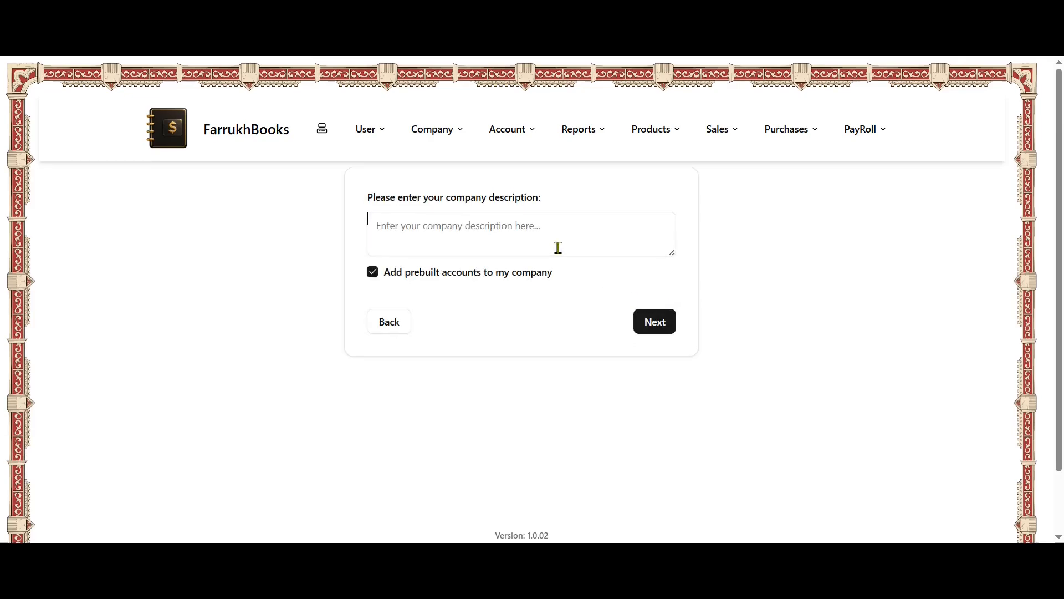
Enter "Some dec" as the company description, keep the prebuilt accounts option enabled, and leave the company image empty.
{"action": "left_click", "coordinate": [558, 247]}
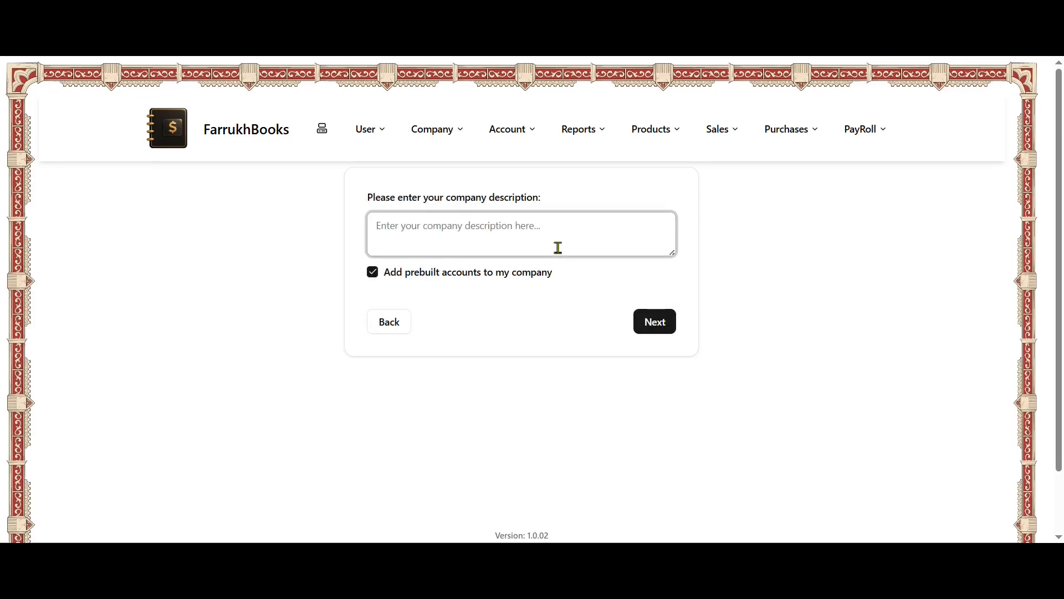
{"action": "type", "text": "Some dec"}
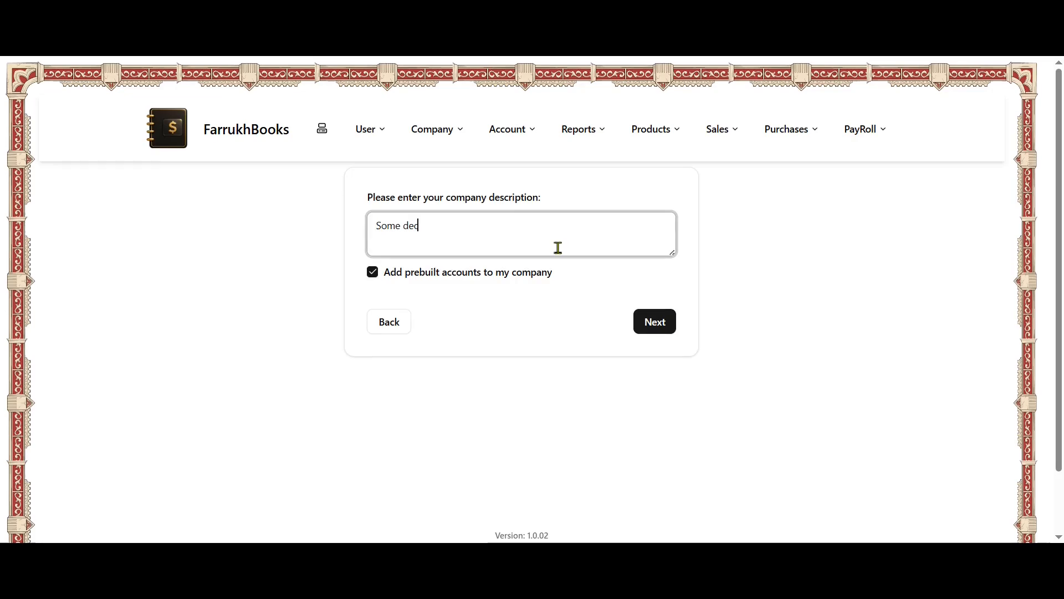
{"action": "left_click", "coordinate": [661, 327]}
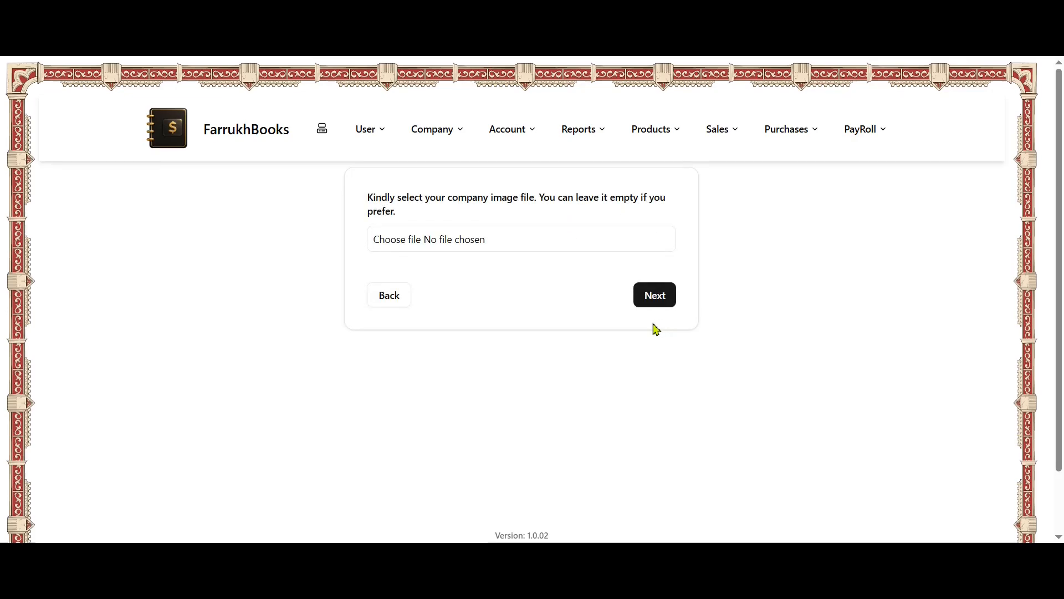
{"action": "left_click", "coordinate": [554, 251]}
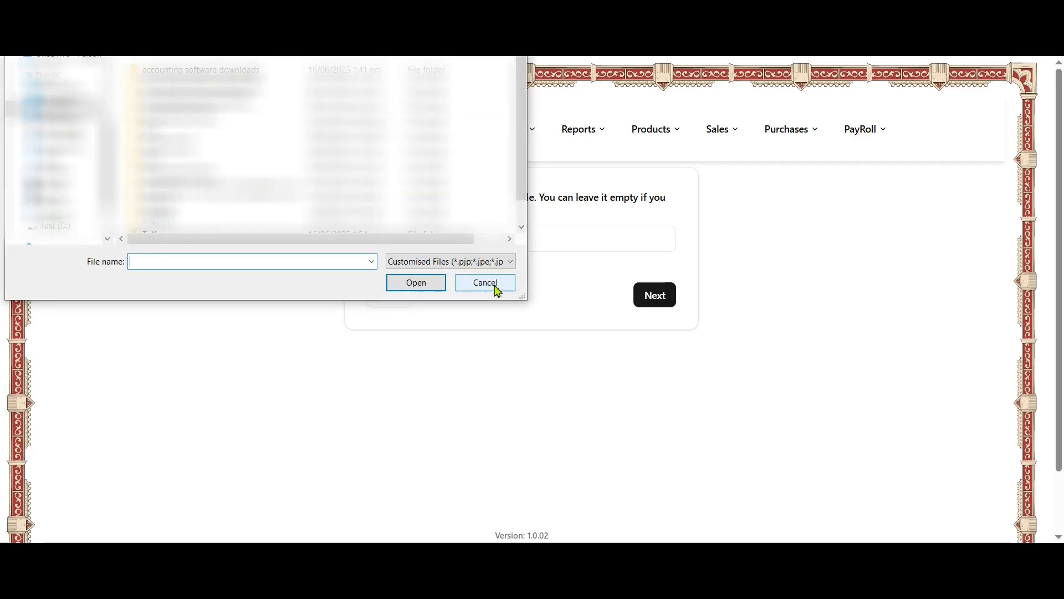
{"action": "left_click", "coordinate": [497, 290]}
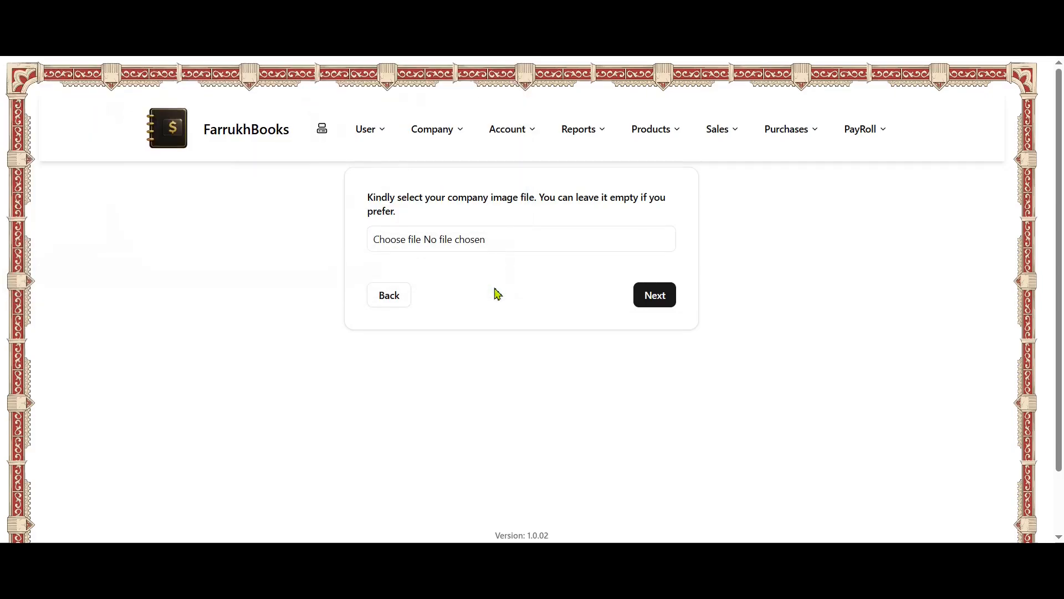
{"action": "left_click", "coordinate": [655, 295]}
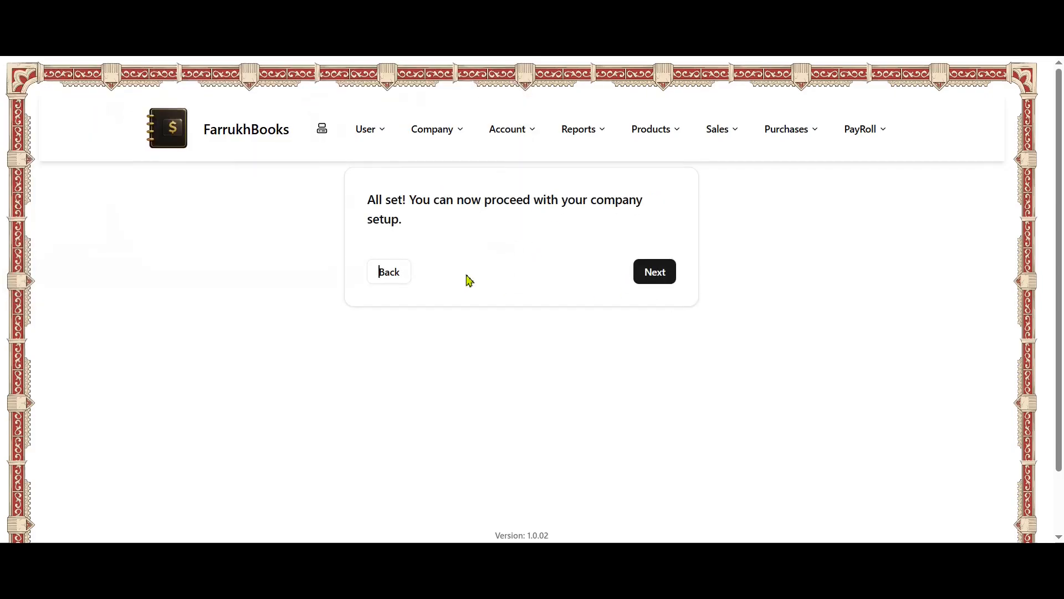
Return to the company description stage of the setup to review the description and the prebuilt accounts option.
{"action": "left_click", "coordinate": [396, 276]}
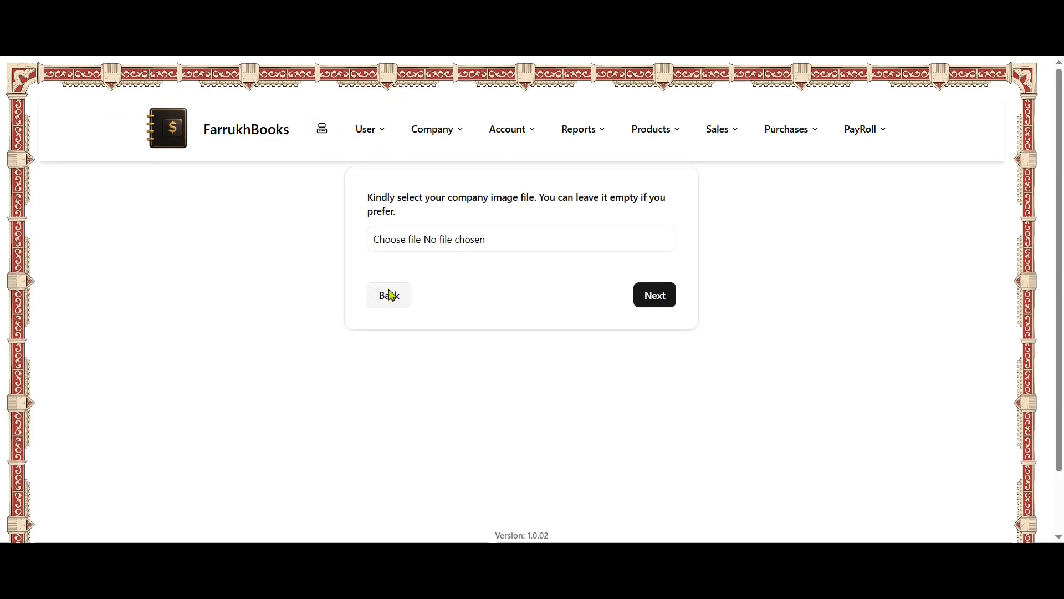
{"action": "left_click", "coordinate": [392, 295]}
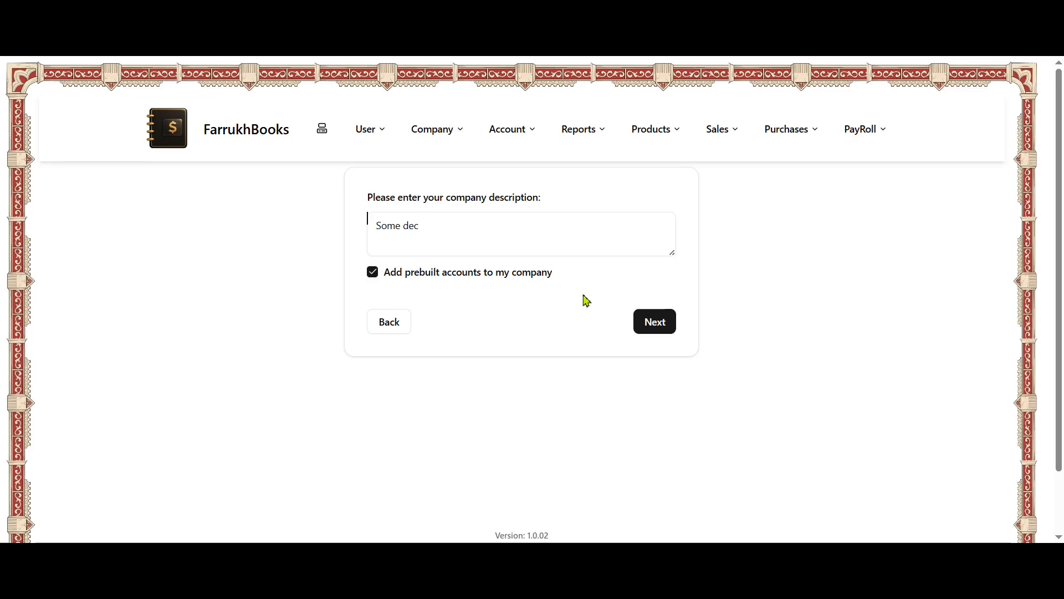
{"action": "left_click", "coordinate": [579, 225]}
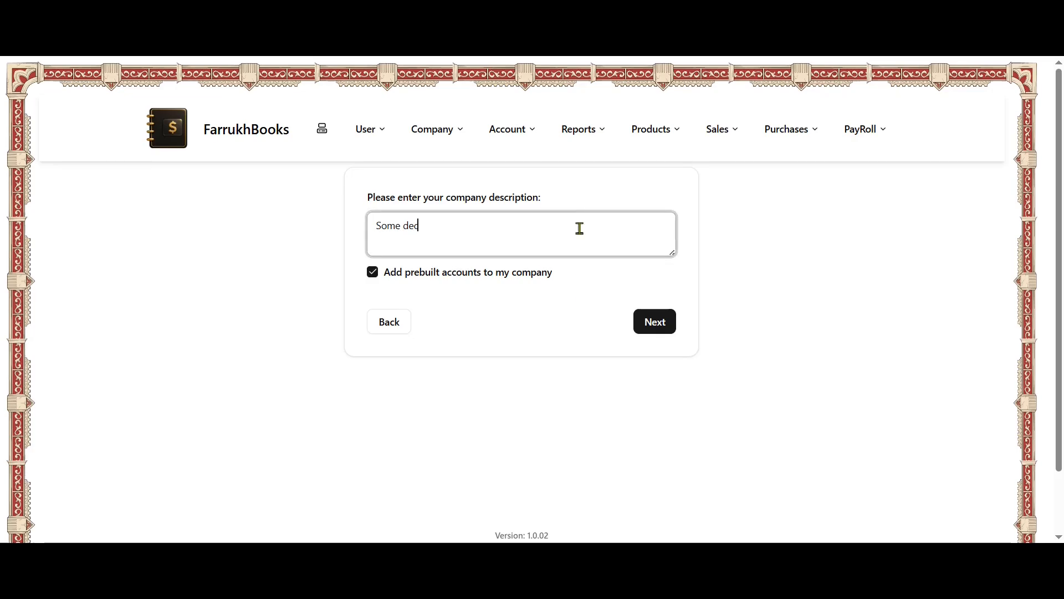
Complete the remaining setup stages without an image to create the company.
{"action": "left_click", "coordinate": [659, 330]}
{"action": "left_click", "coordinate": [657, 307]}
{"action": "left_click", "coordinate": [665, 280]}
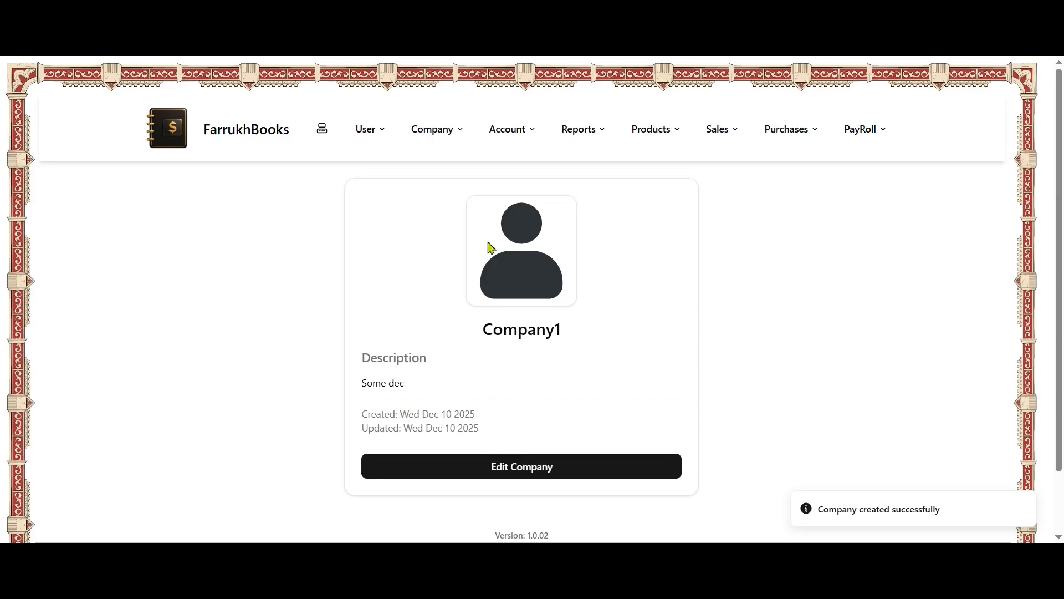
Examine the company's account list, expanding the Assets and Expenses groups to review prebuilt accounts such as Bank Fees.
{"action": "left_click", "coordinate": [492, 130]}
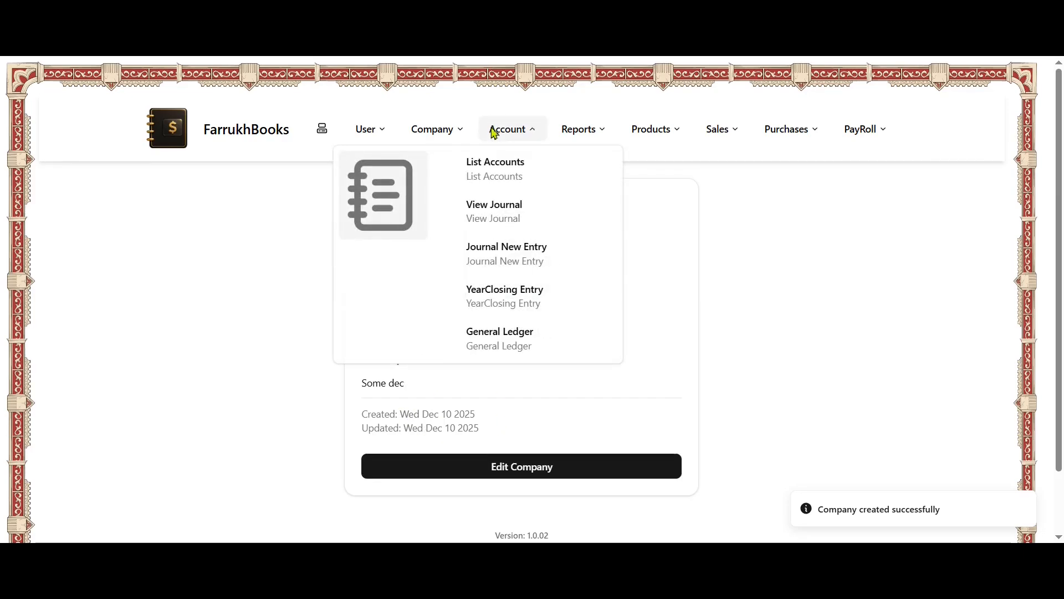
{"action": "left_click", "coordinate": [490, 170]}
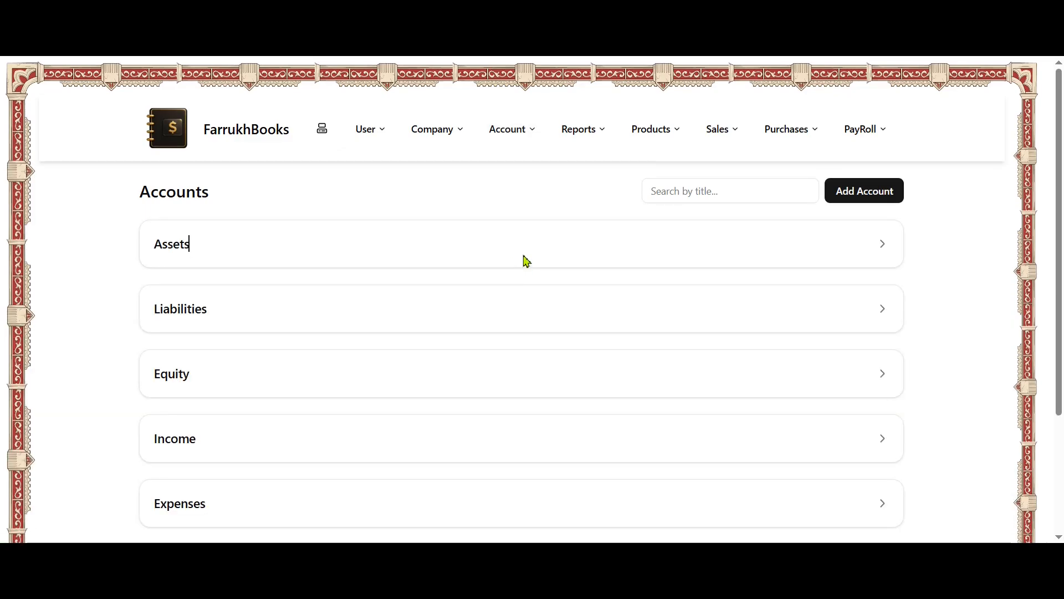
{"action": "left_click", "coordinate": [888, 251]}
{"action": "scroll", "coordinate": [471, 282], "scroll_direction": "down", "scroll_amount": 10}
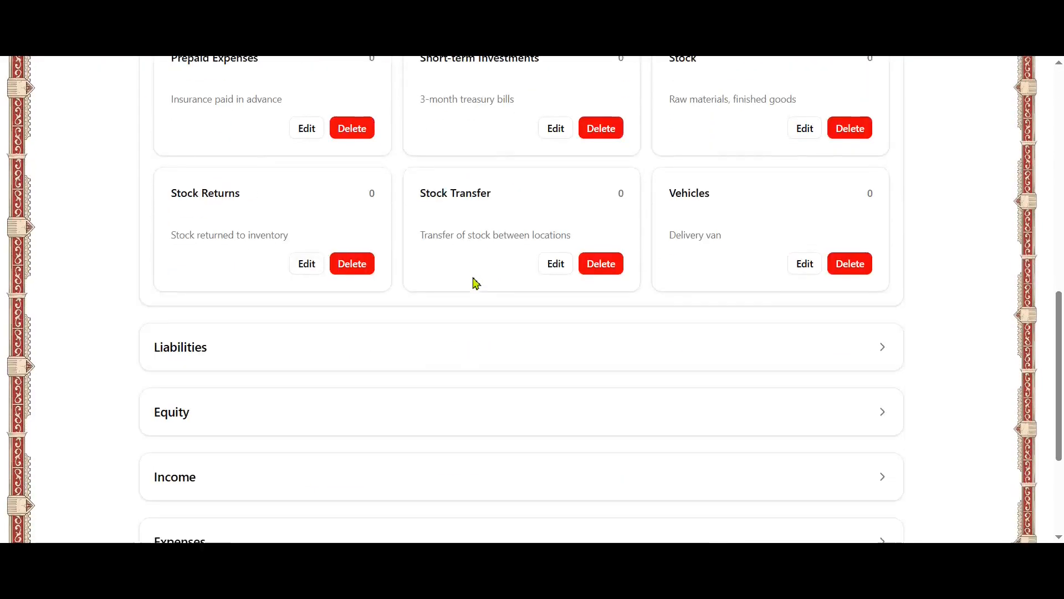
{"action": "scroll", "coordinate": [475, 283], "scroll_direction": "down", "scroll_amount": 3}
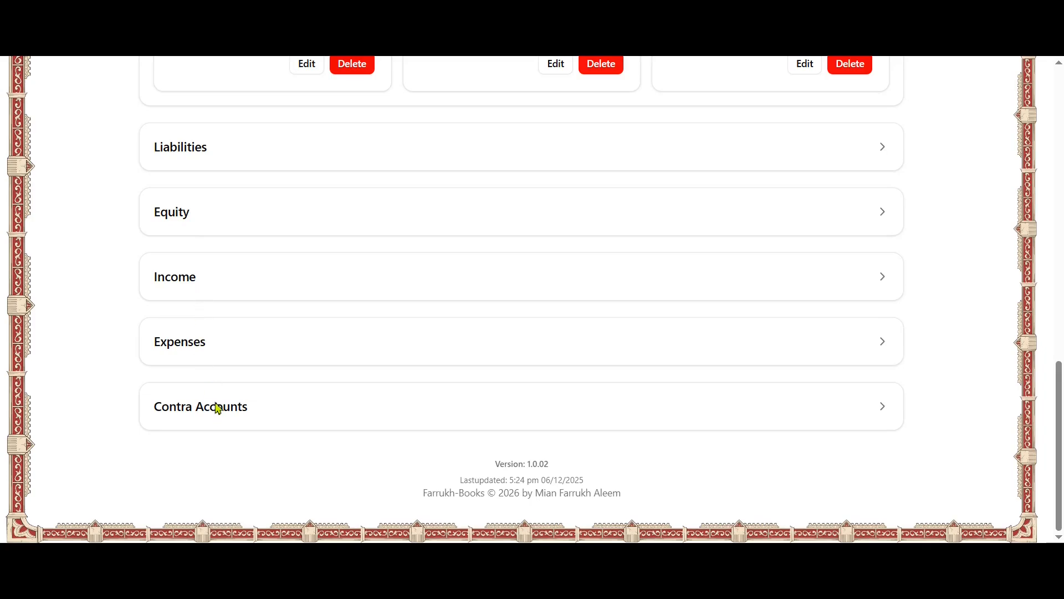
{"action": "left_click", "coordinate": [246, 355]}
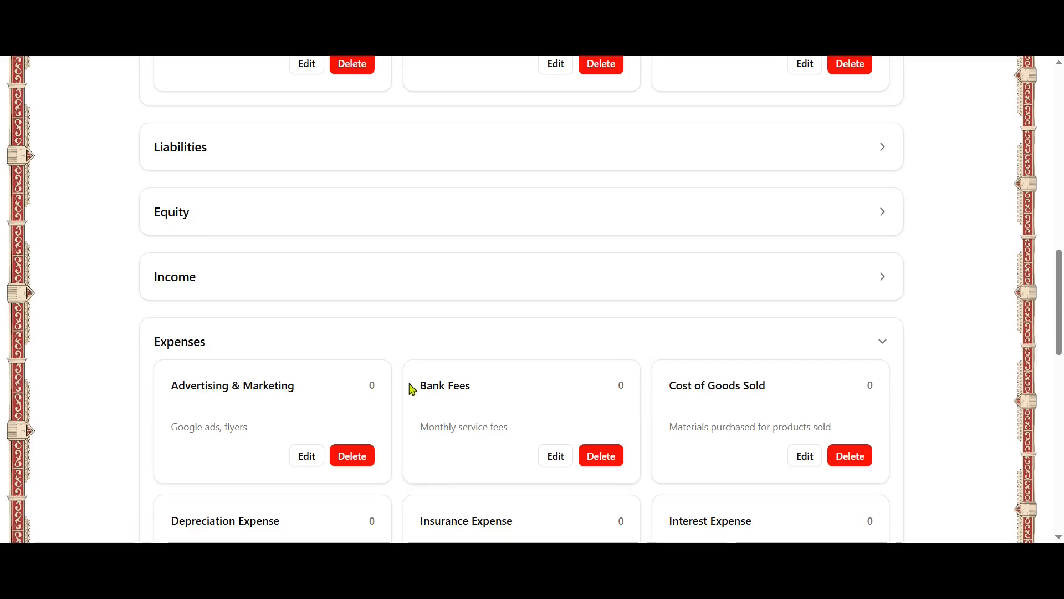
{"action": "left_click_drag", "start_coordinate": [417, 385], "coordinate": [476, 393]}
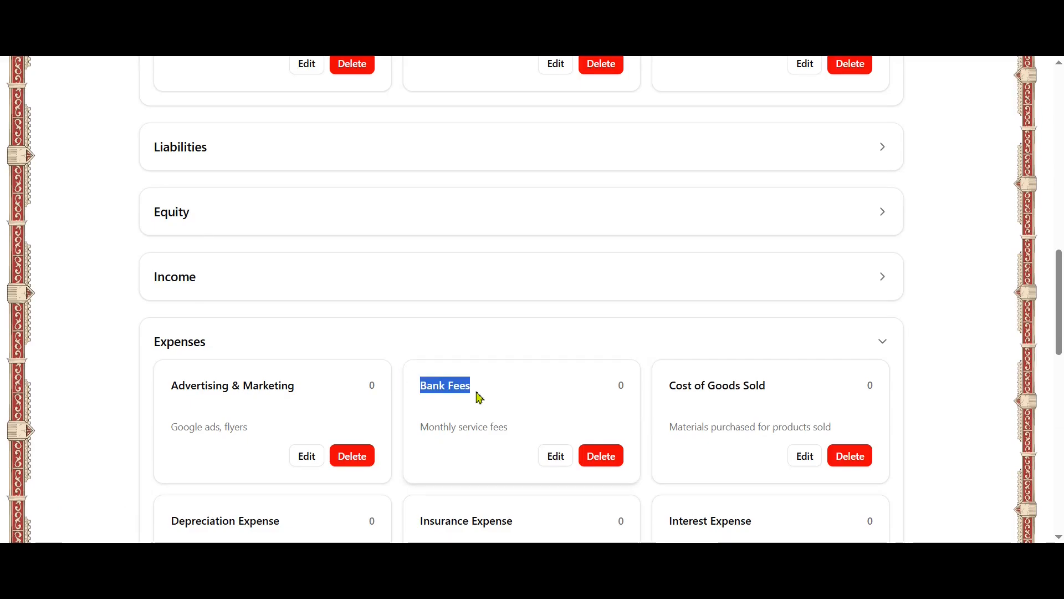
Start a new journal entry and debit the Bank Fees account for 50 on the first line.
{"action": "scroll", "coordinate": [477, 393], "scroll_direction": "up", "scroll_amount": 15}
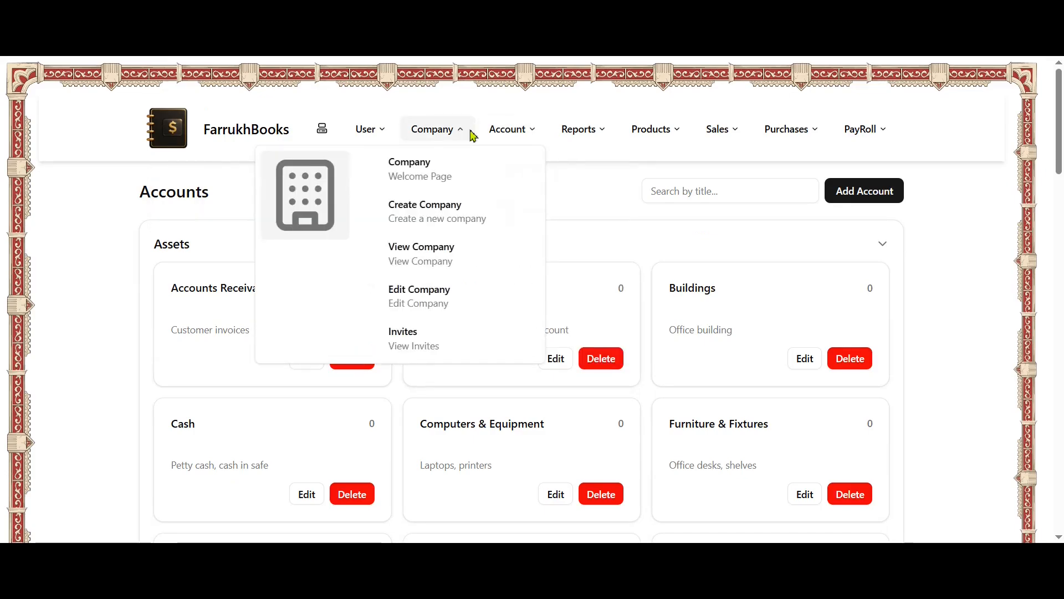
{"action": "mouse_move", "coordinate": [522, 136]}
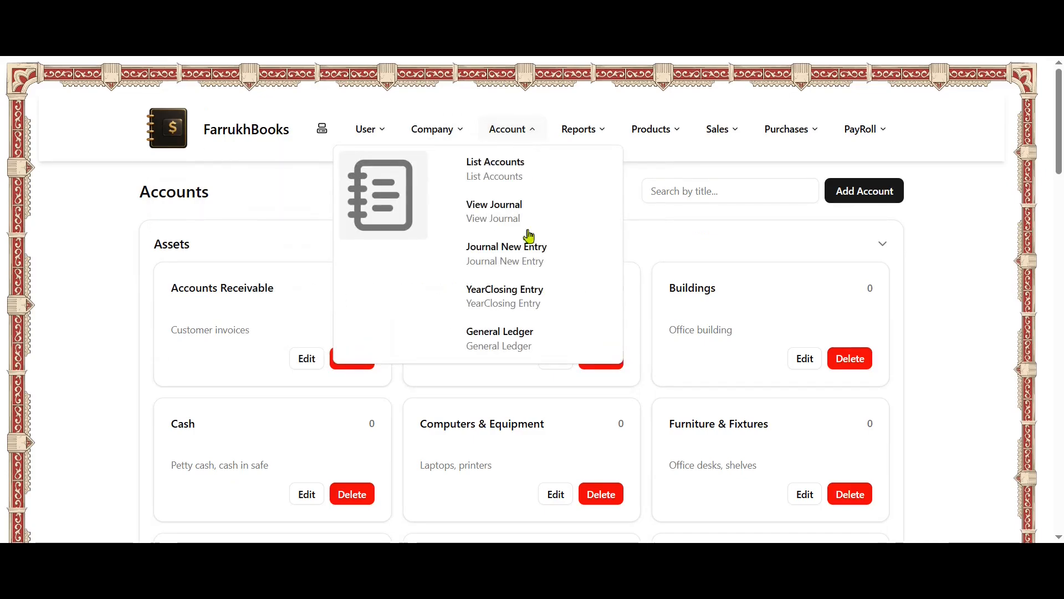
{"action": "left_click", "coordinate": [518, 258]}
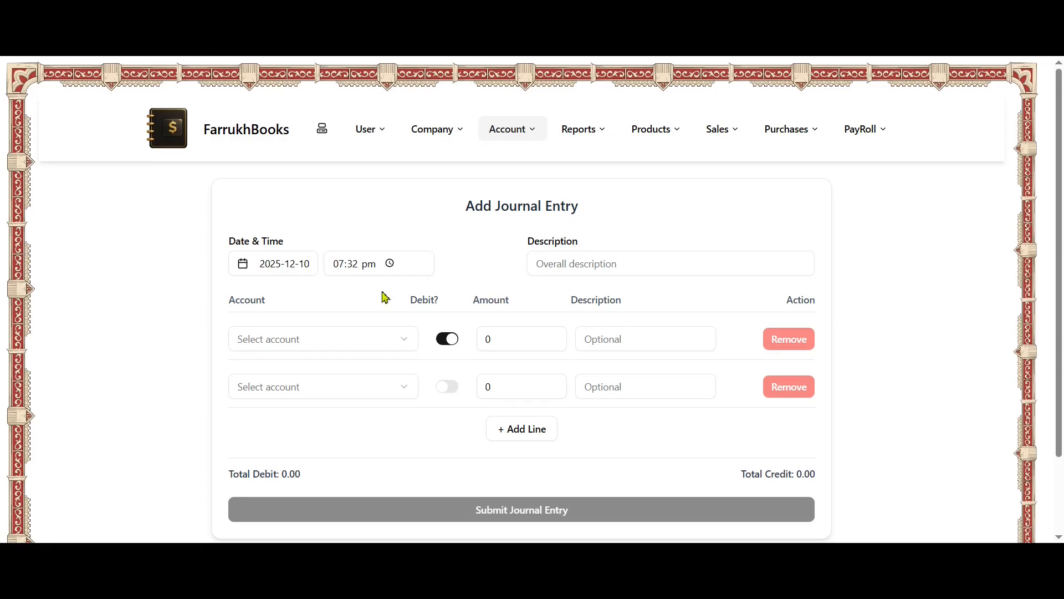
{"action": "left_click", "coordinate": [403, 343]}
{"action": "key", "text": "b"}
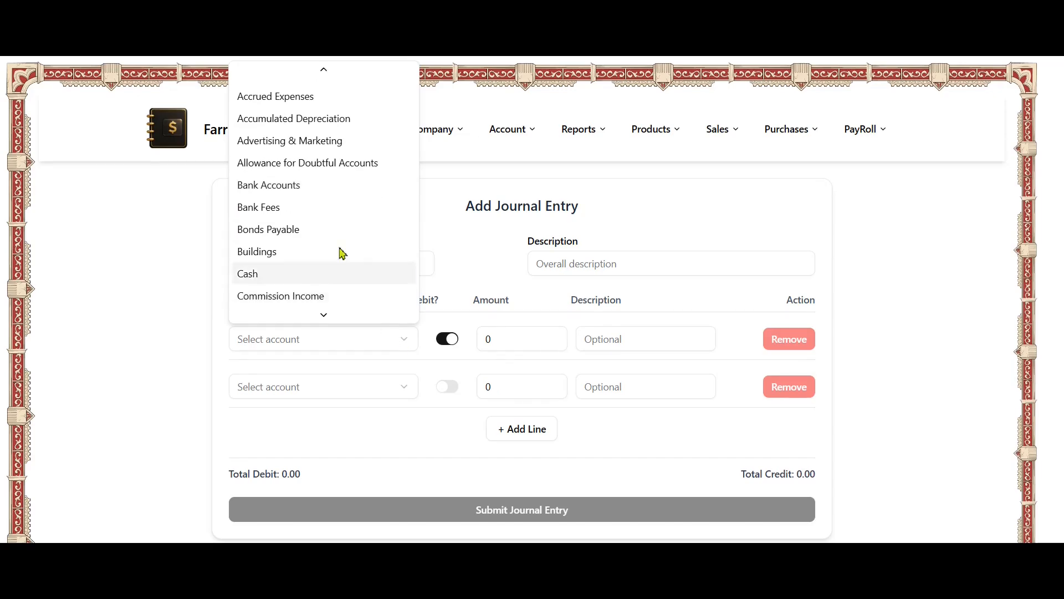
{"action": "double_click", "coordinate": [328, 216]}
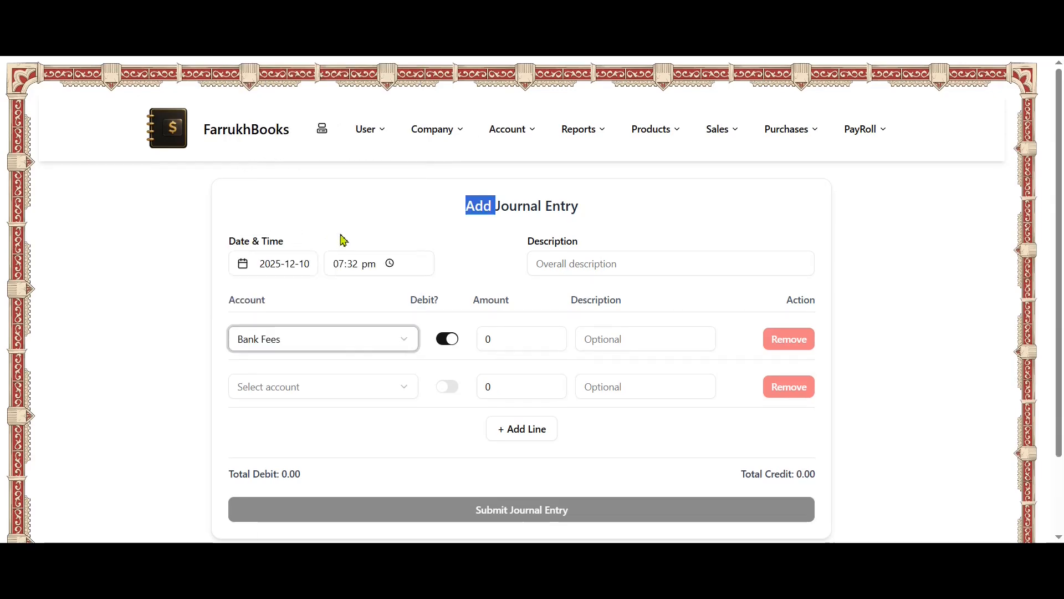
{"action": "left_click", "coordinate": [496, 338]}
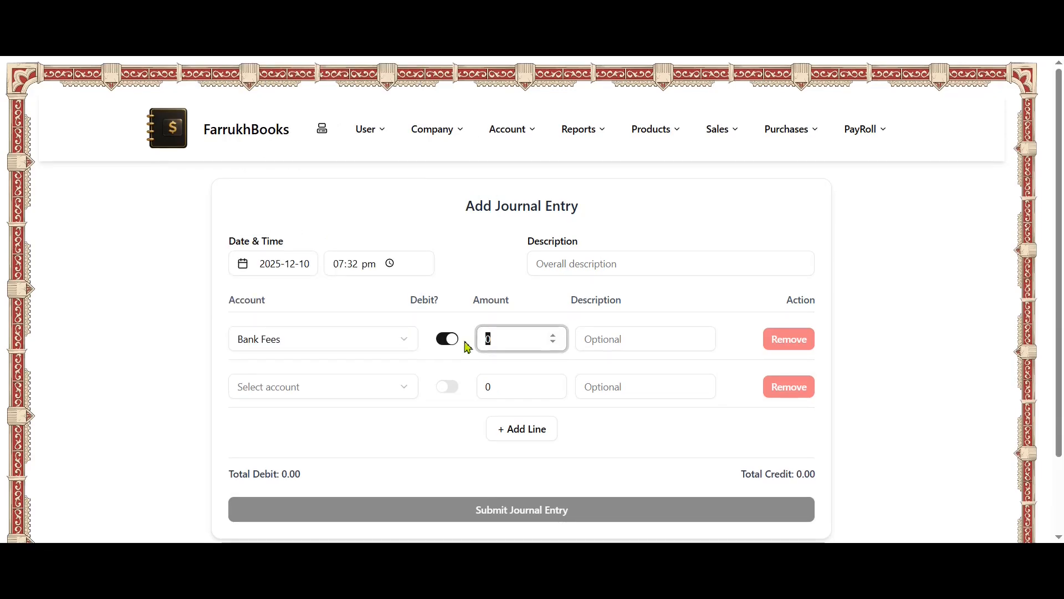
{"action": "type", "text": "50"}
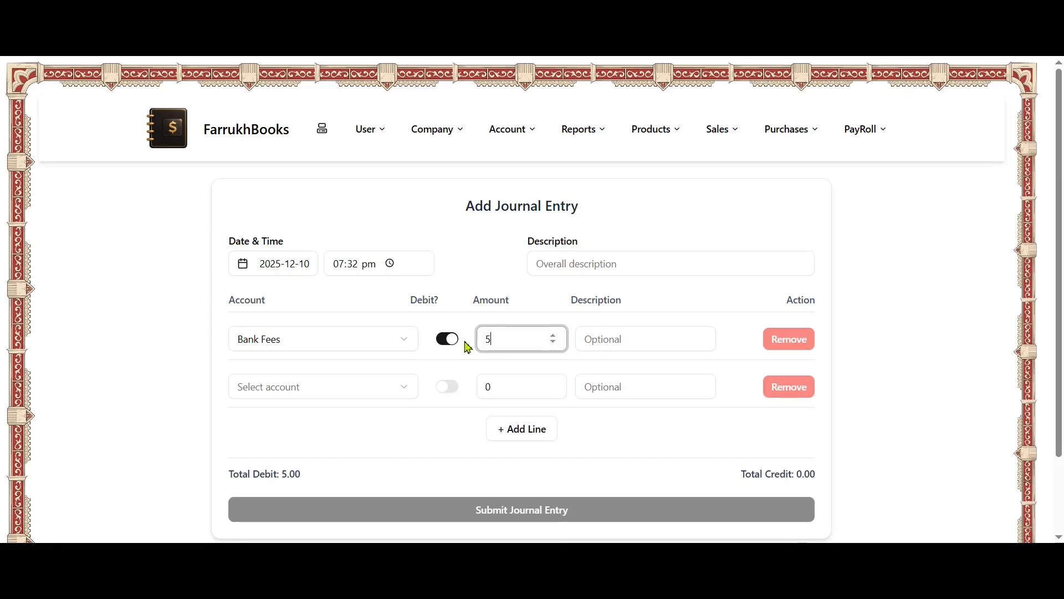
Credit the Cash account for 50 on the second line, and submit and confirm the journal entry.
{"action": "left_click", "coordinate": [370, 391]}
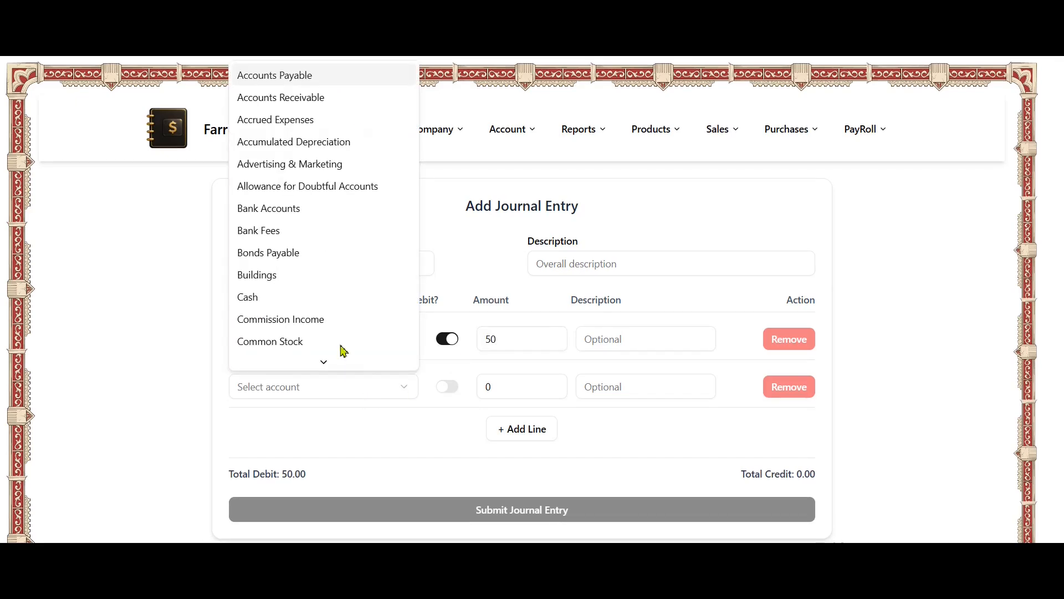
{"action": "left_click", "coordinate": [305, 302]}
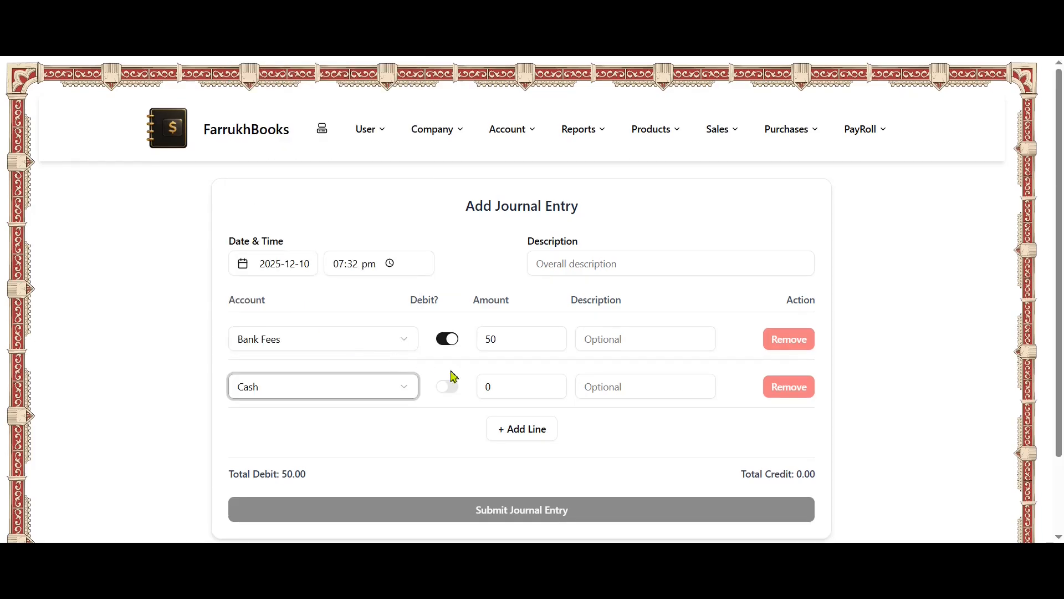
{"action": "scroll", "coordinate": [502, 388], "scroll_direction": "down", "scroll_amount": 2}
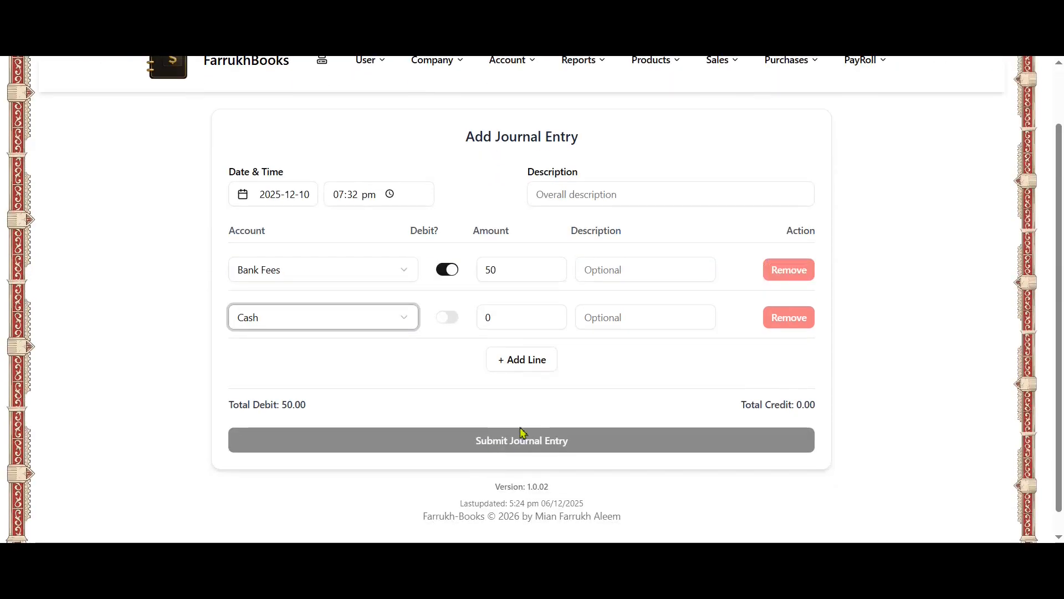
{"action": "left_click", "coordinate": [511, 322]}
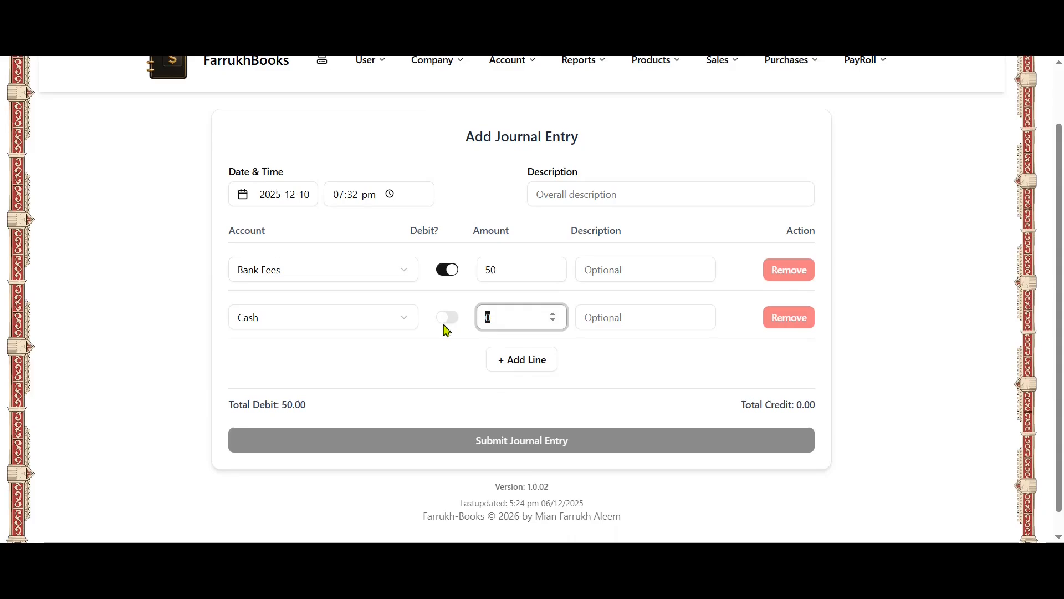
{"action": "type", "text": "50"}
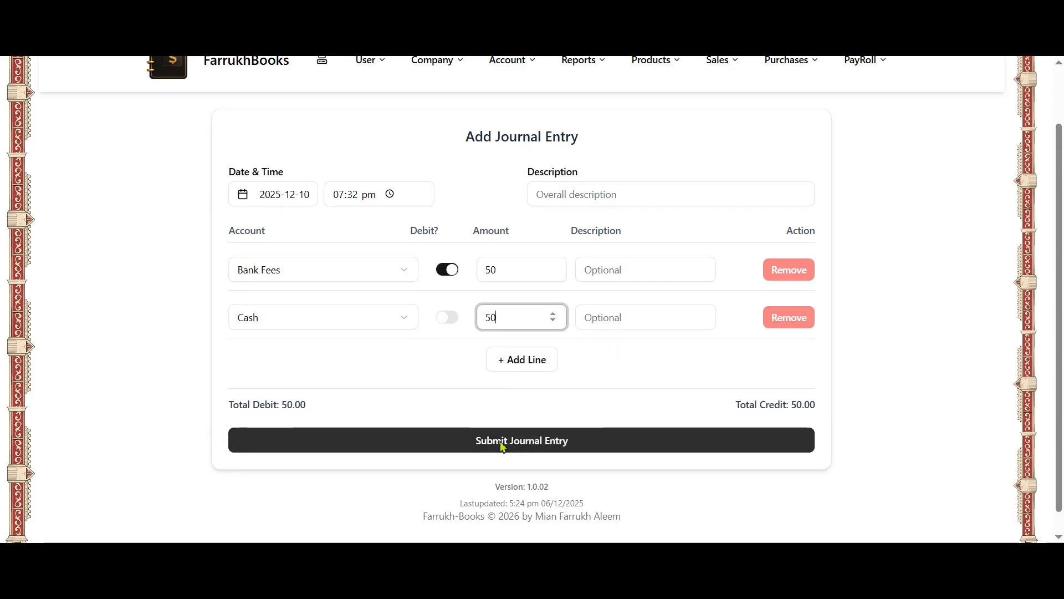
{"action": "left_click", "coordinate": [545, 444]}
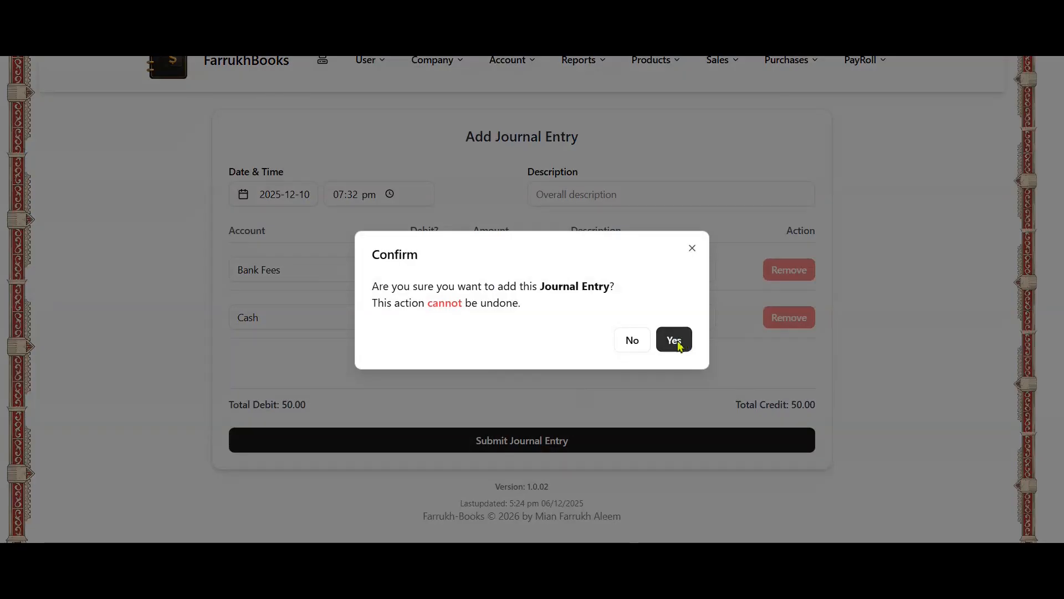
{"action": "left_click", "coordinate": [677, 340]}
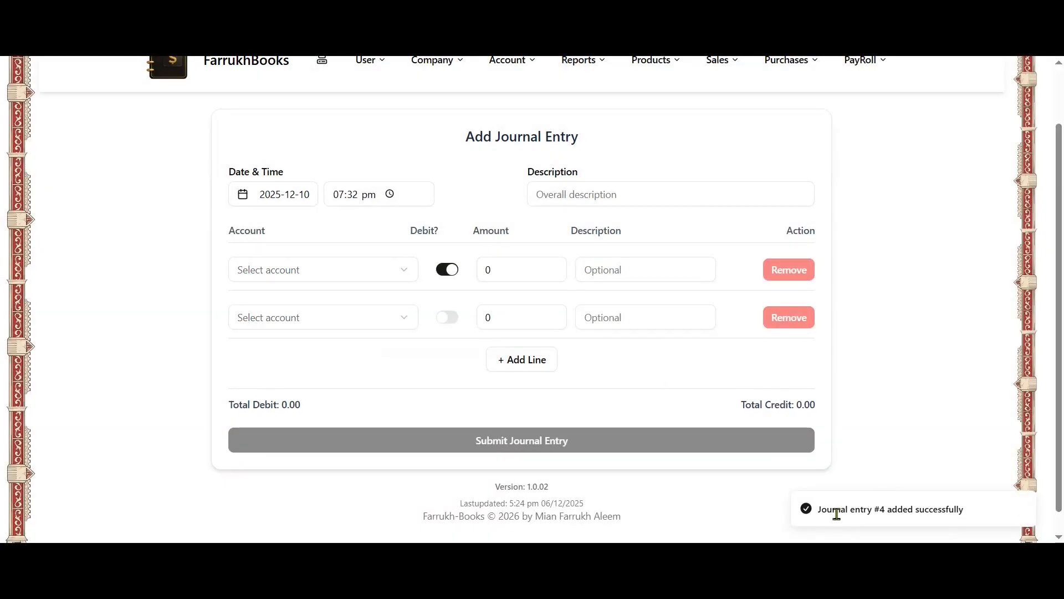
{"action": "left_click_drag", "start_coordinate": [843, 510], "coordinate": [939, 509]}
View the company's journal and check the debit and credit lines of the recorded bank fees entry.
{"action": "scroll", "coordinate": [661, 363], "scroll_direction": "up", "scroll_amount": 2}
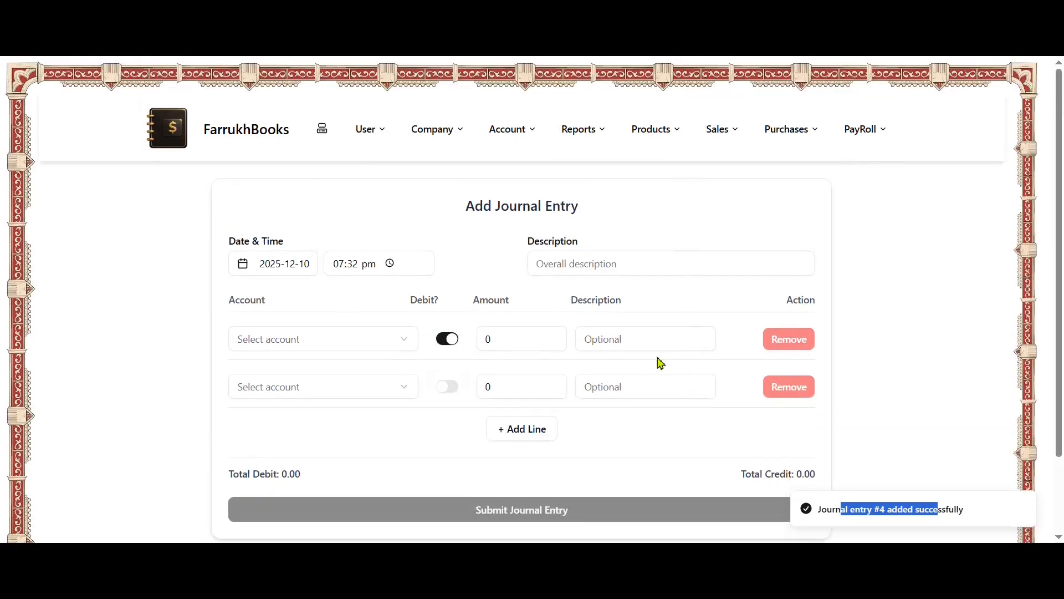
{"action": "left_click", "coordinate": [506, 134]}
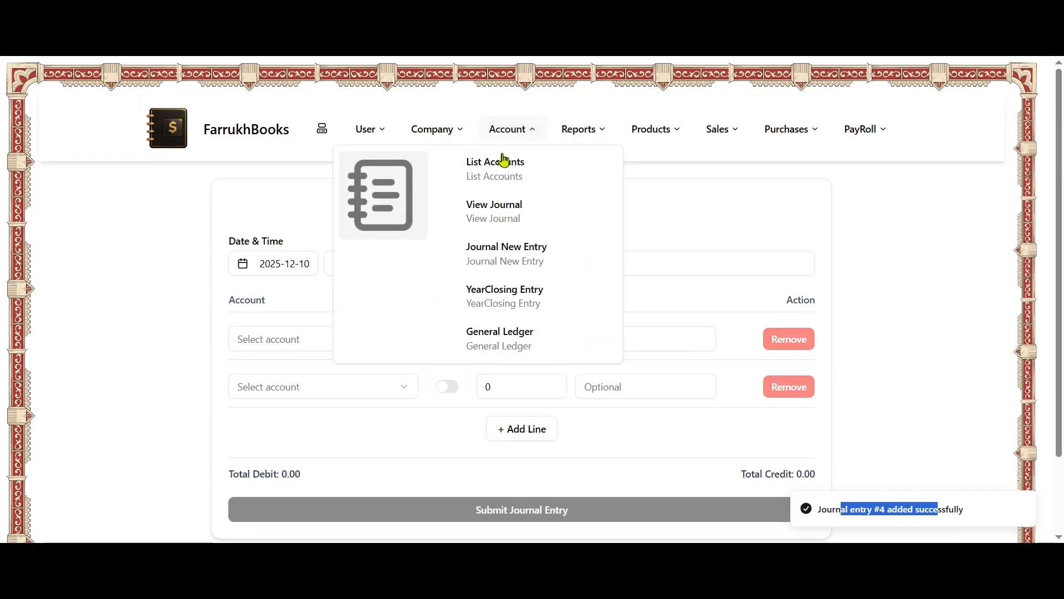
{"action": "left_click", "coordinate": [503, 212]}
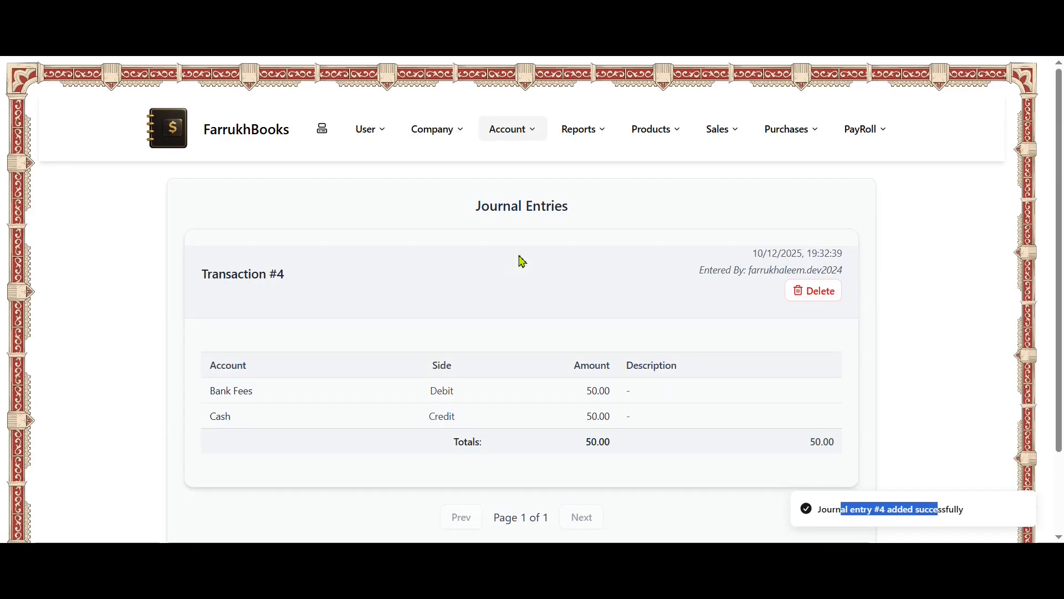
{"action": "scroll", "coordinate": [523, 261], "scroll_direction": "down", "scroll_amount": 3}
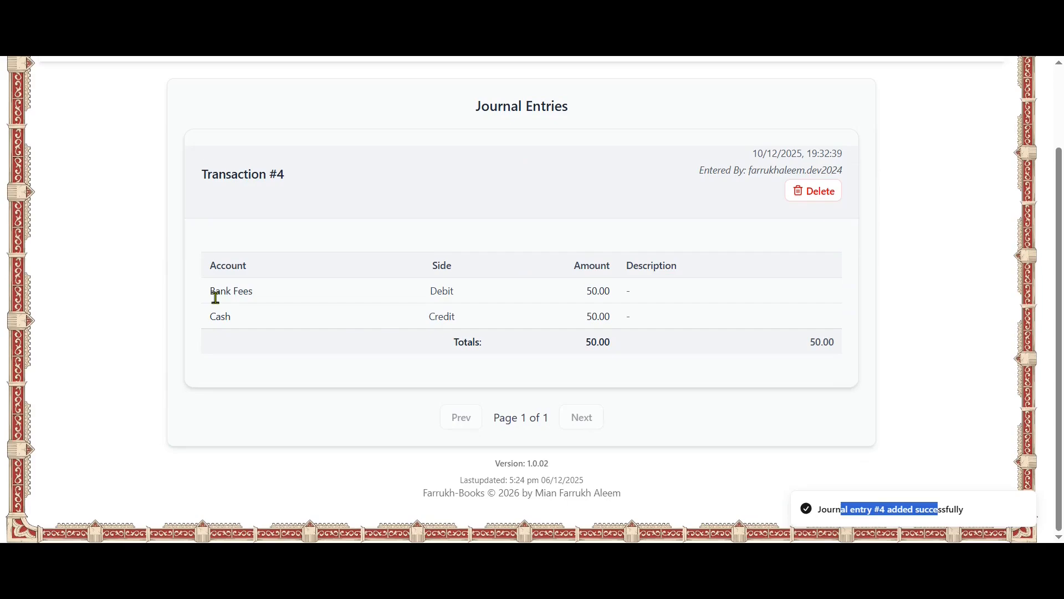
{"action": "left_click_drag", "start_coordinate": [216, 297], "coordinate": [450, 321]}
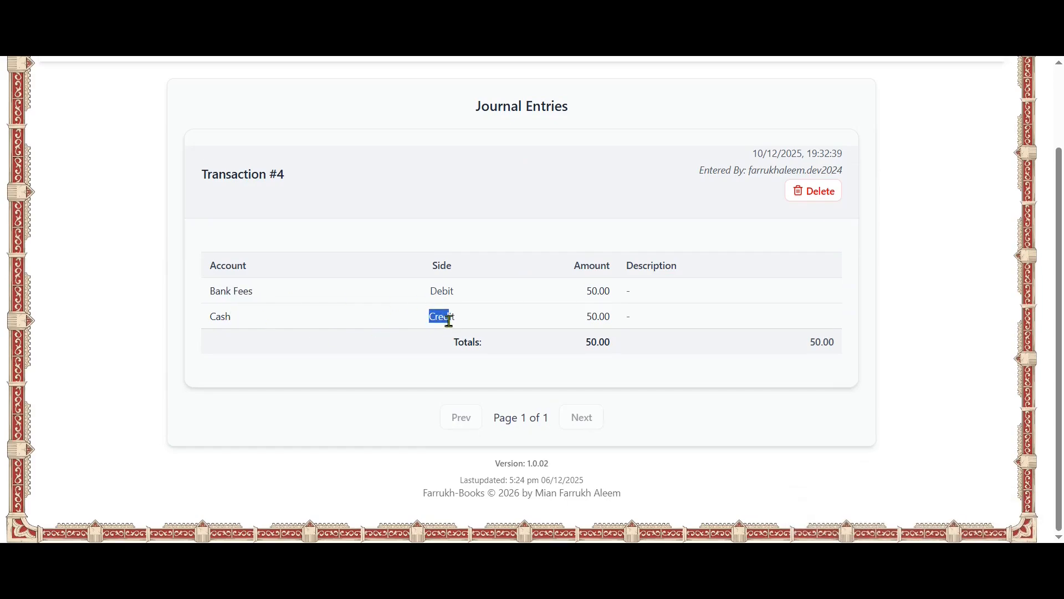